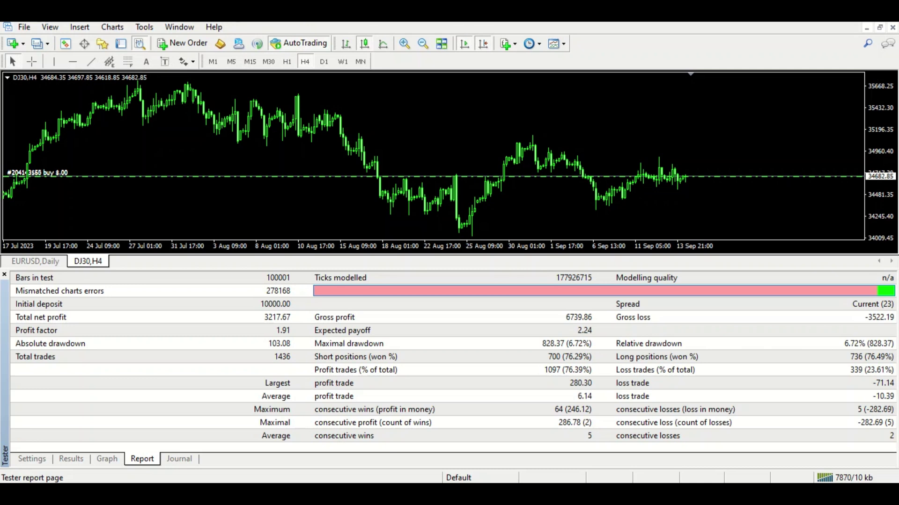
Show the Strategy Tester settings instead of the backtest report
click(32, 458)
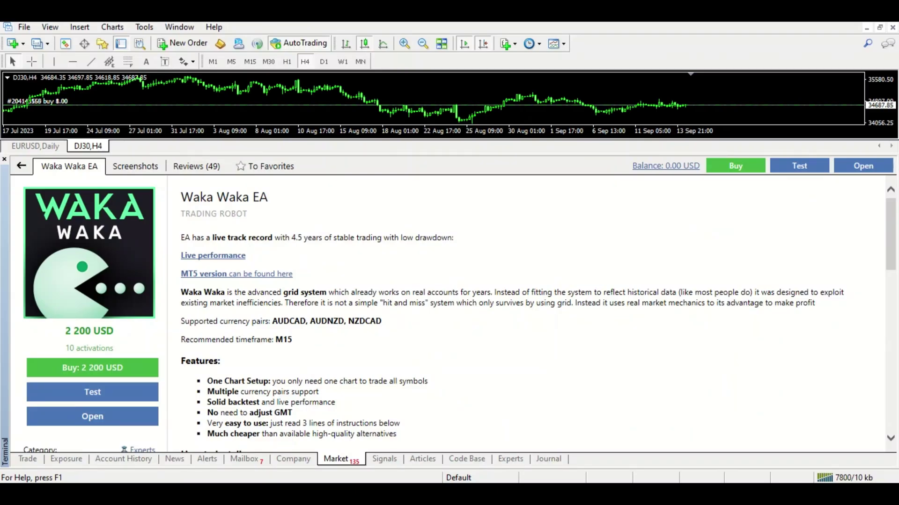
scroll(449, 313, down, 1)
scroll(450, 312, down, 3)
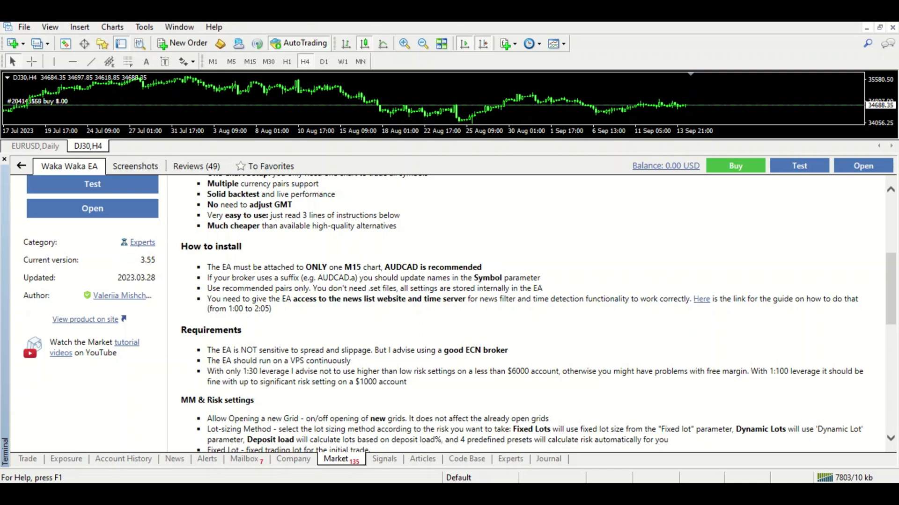
scroll(449, 312, down, 2)
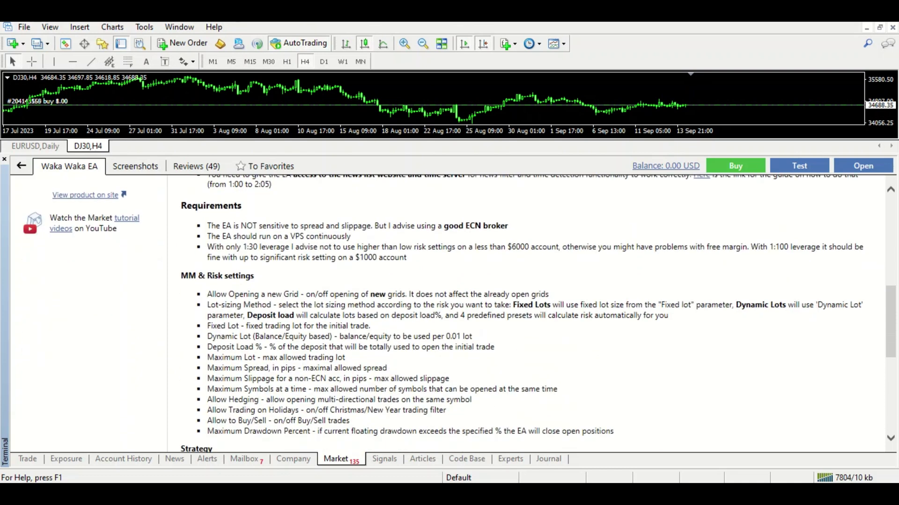
scroll(449, 313, down, 1)
scroll(449, 313, down, 2)
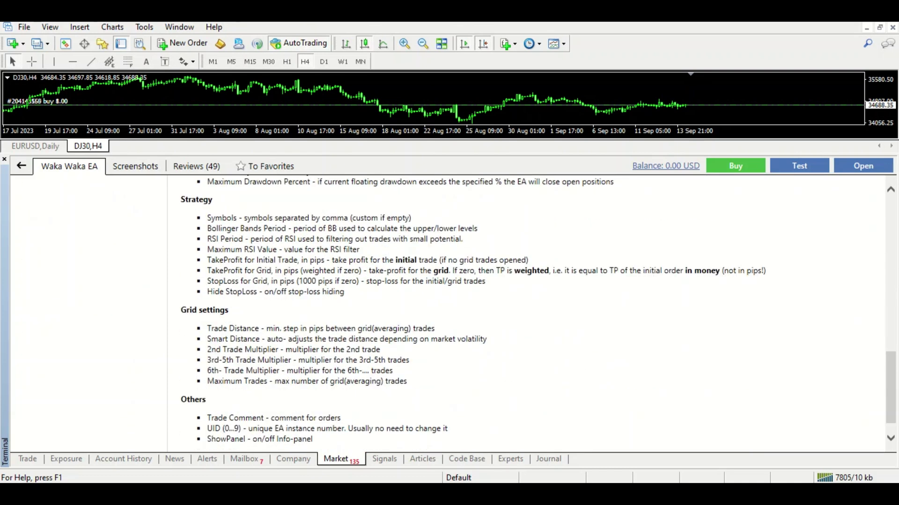
scroll(449, 312, up, 5)
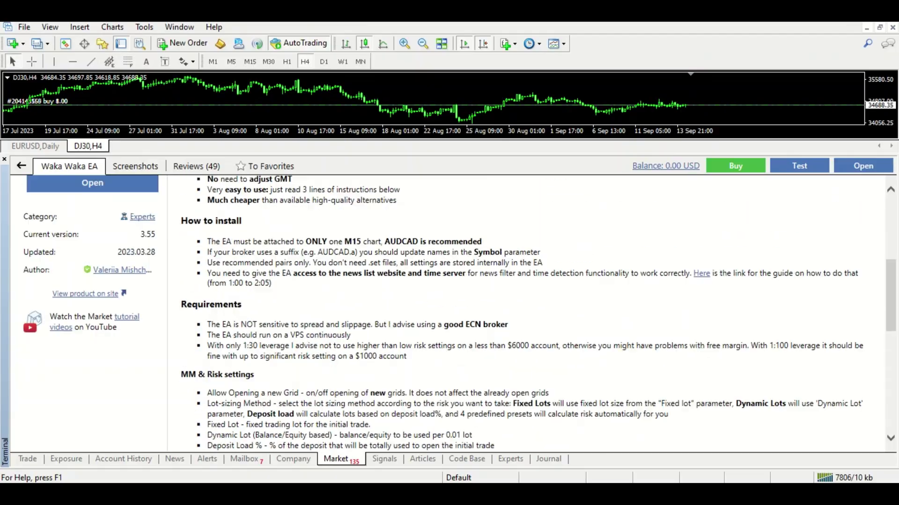
scroll(450, 312, up, 5)
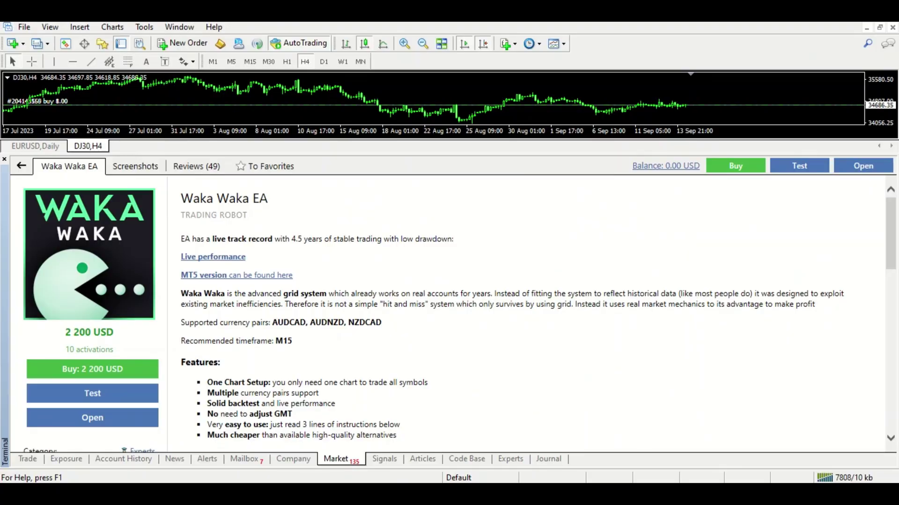
scroll(450, 313, down, 2)
Load Waka Waka EA into the Strategy Tester from its Market page
click(93, 225)
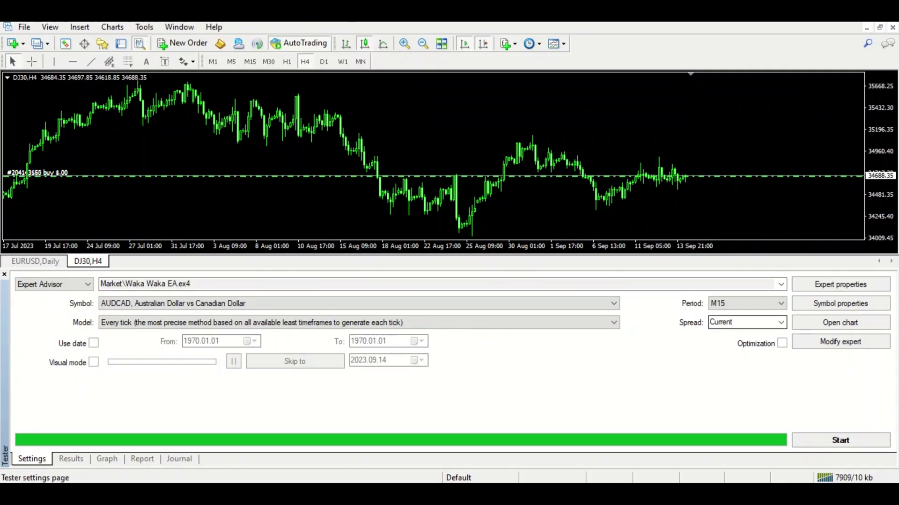
Check the spread list without changing it, and briefly show then hide Market Watch
key(alt+Down)
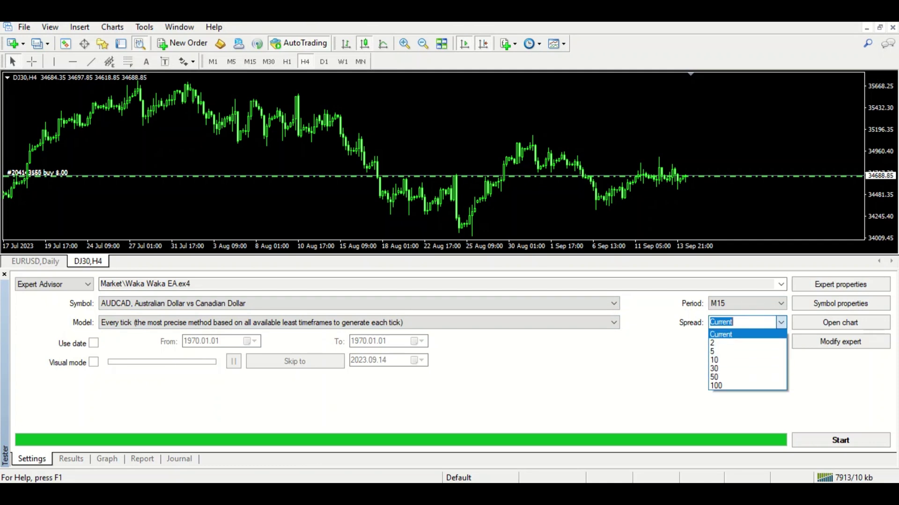
key(Return)
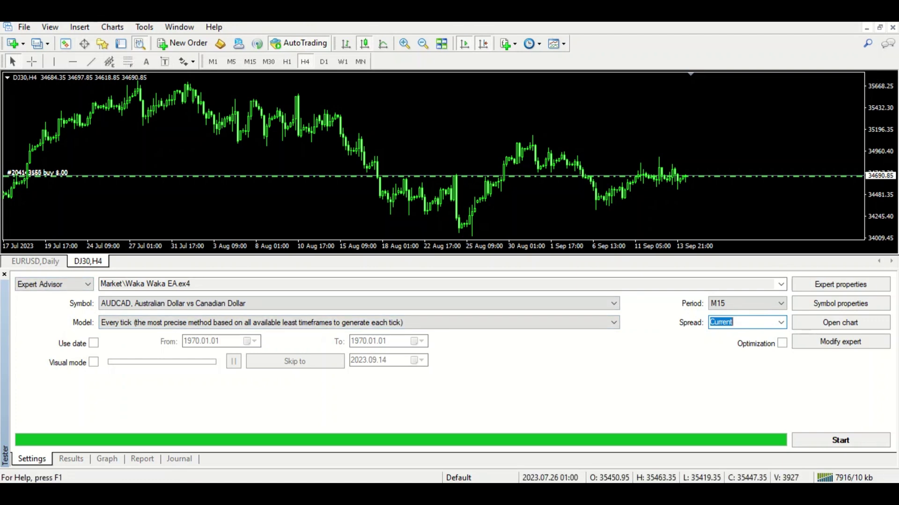
key(ctrl+m)
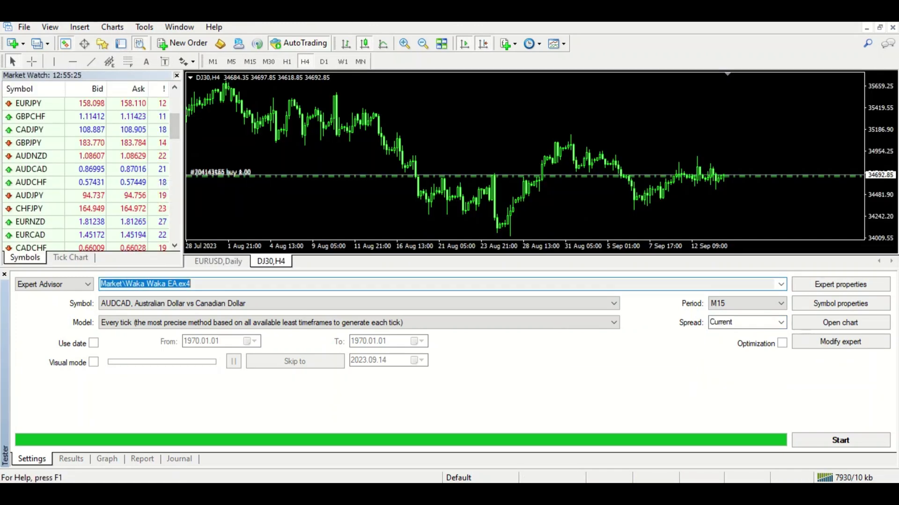
key(ctrl+m)
Set the Strategy Tester spread to 30
key(Tab)
key(Tab)
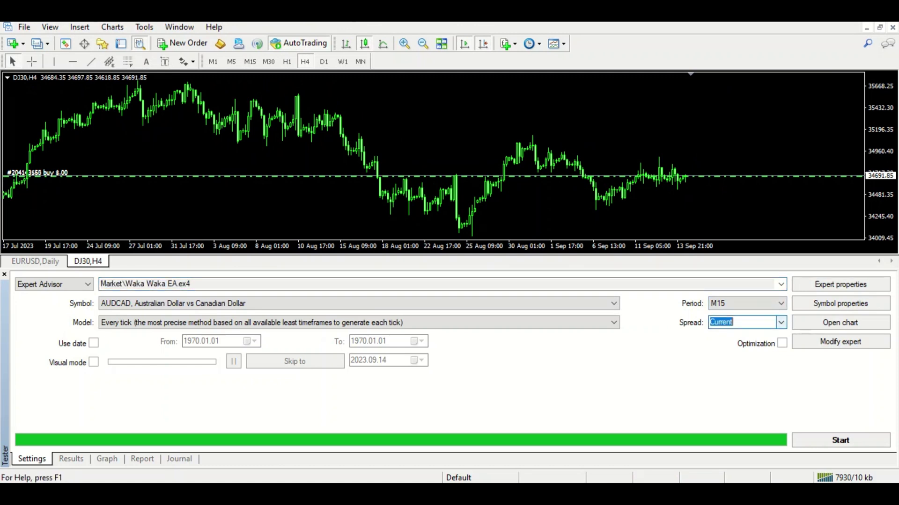
key(alt+Down)
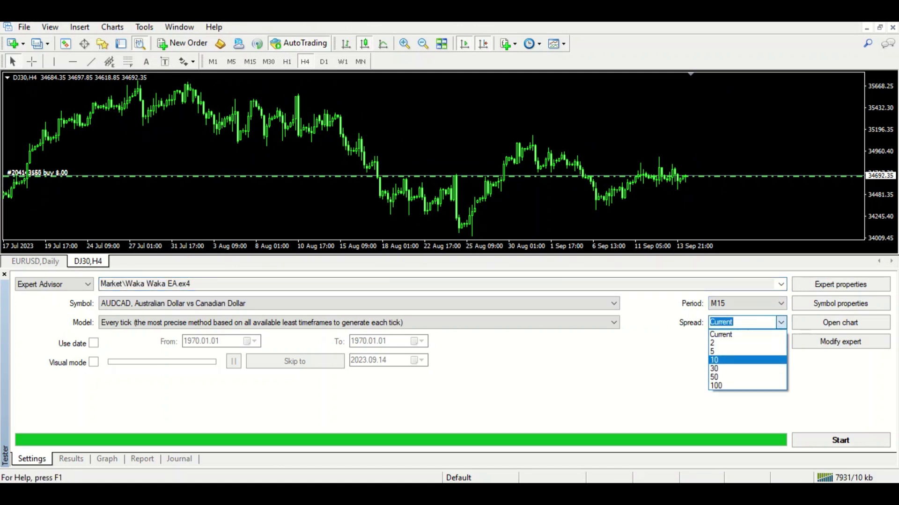
key(Down)
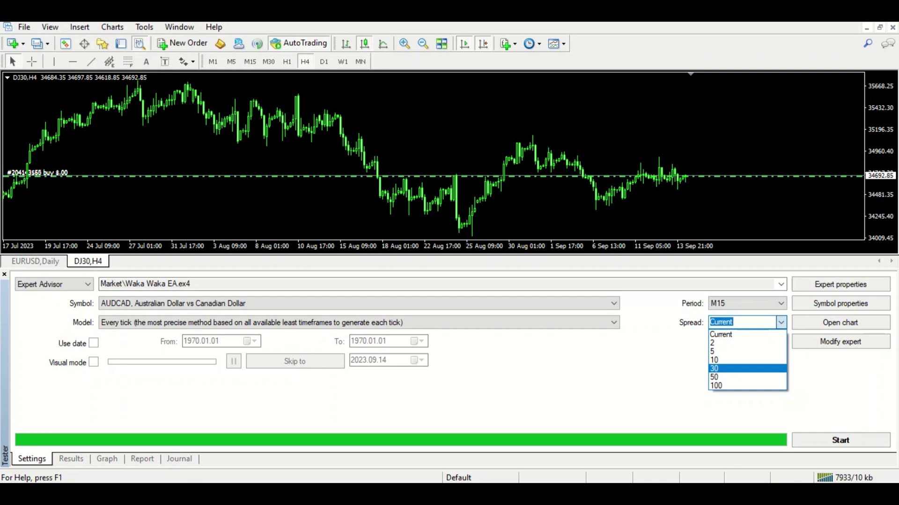
key(Up)
key(Down)
key(Up)
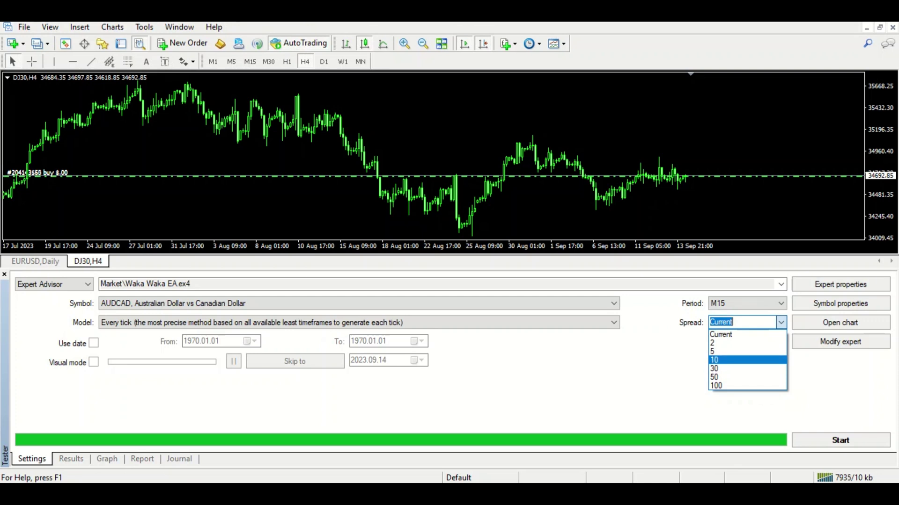
key(Down)
key(Down)
key(Up)
key(Return)
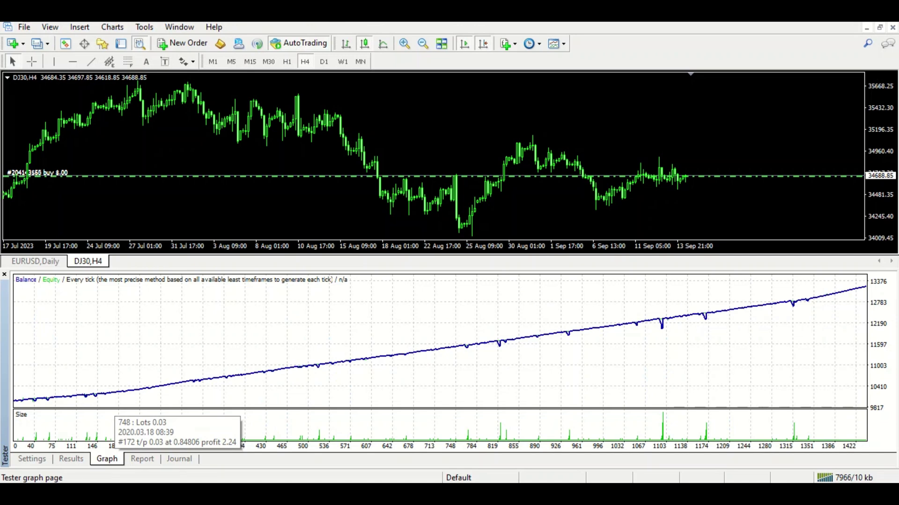
Close the Strategy Tester and open the Waka Waka EA's 49 Market reviews
key(ctrl+r)
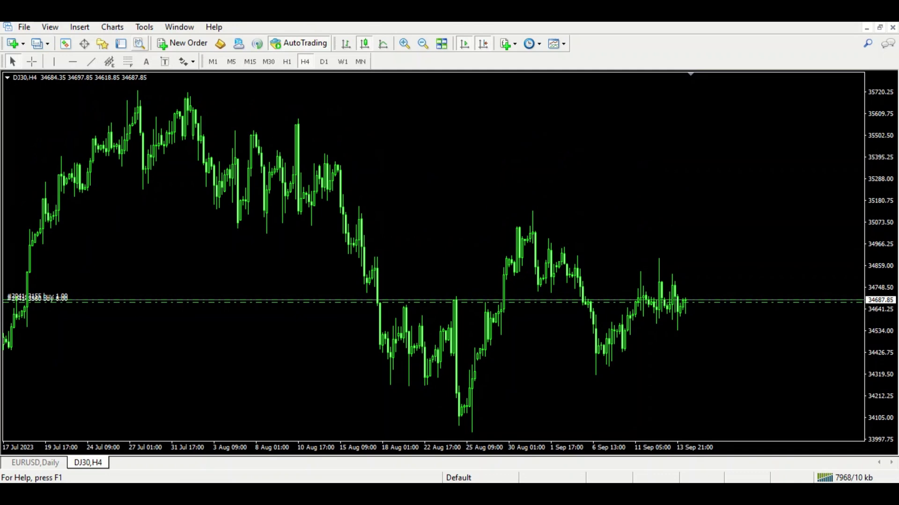
key(ctrl+t)
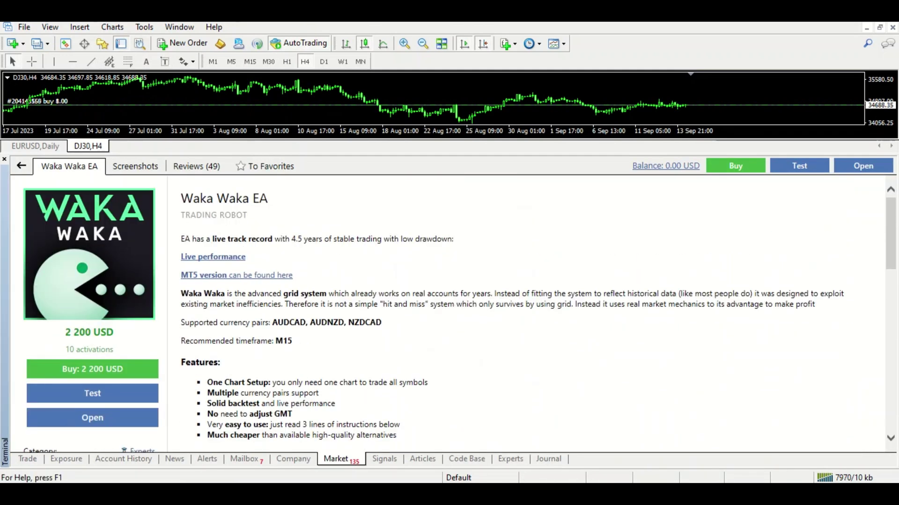
click(196, 166)
scroll(447, 314, down, 5)
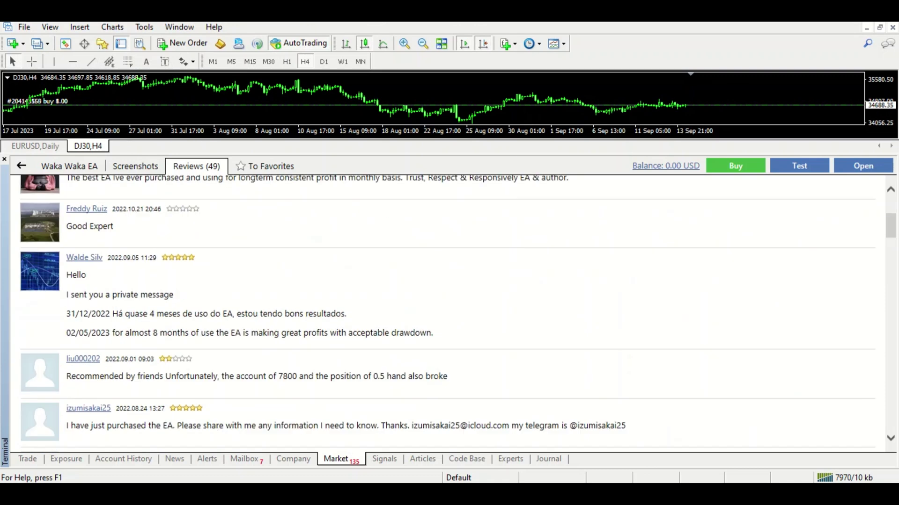
scroll(447, 314, down, 3)
scroll(447, 314, down, 3)
scroll(447, 313, down, 1)
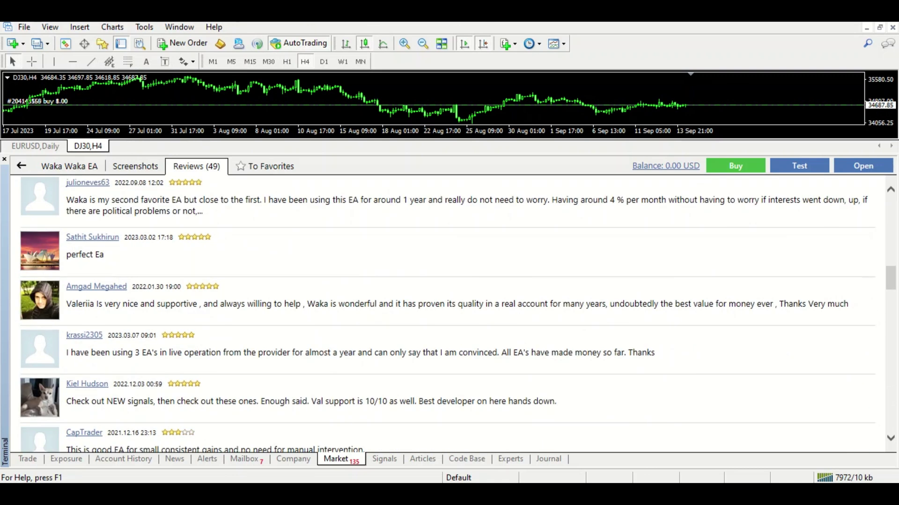
scroll(447, 314, down, 3)
scroll(448, 314, down, 3)
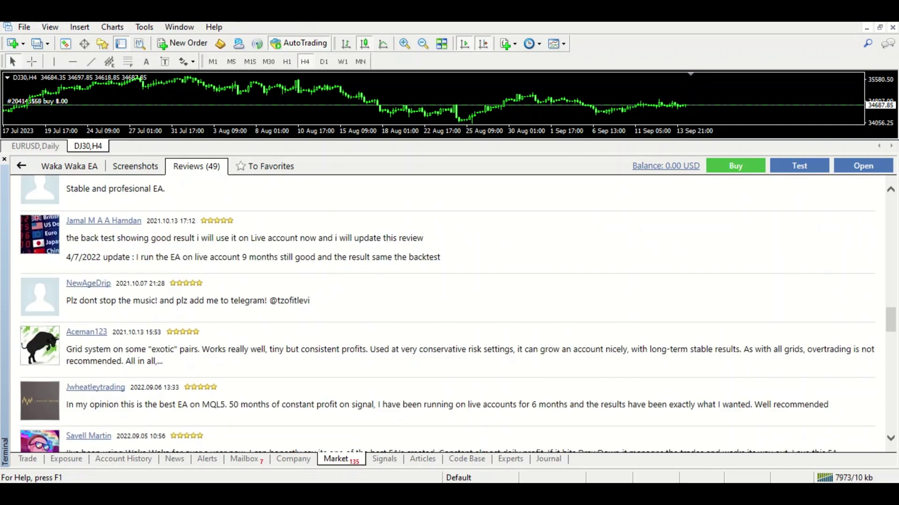
scroll(447, 314, down, 3)
scroll(447, 313, down, 1)
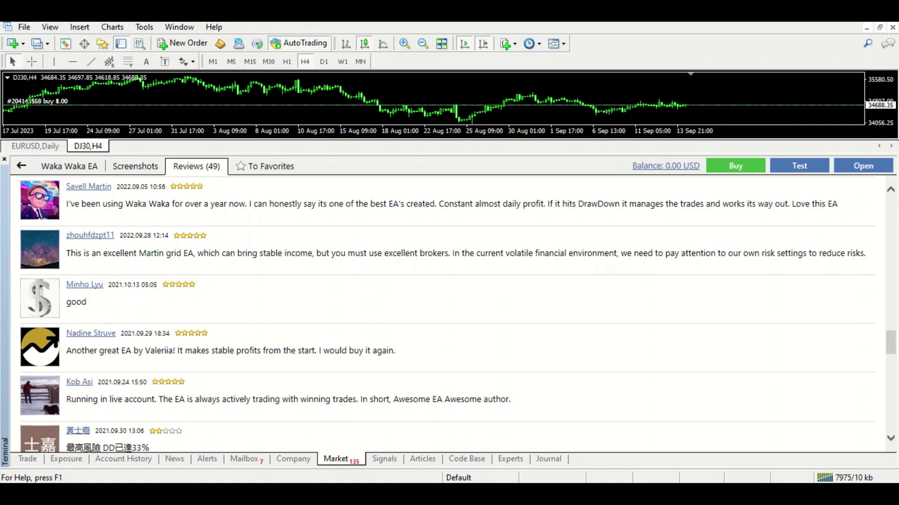
scroll(447, 314, up, 5)
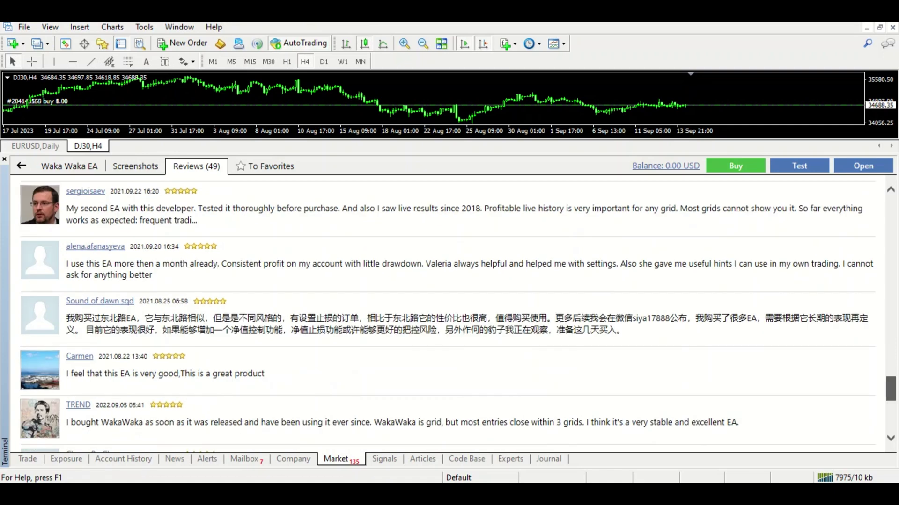
scroll(448, 313, down, 5)
scroll(448, 314, down, 1)
scroll(447, 314, up, 8)
scroll(447, 313, up, 3)
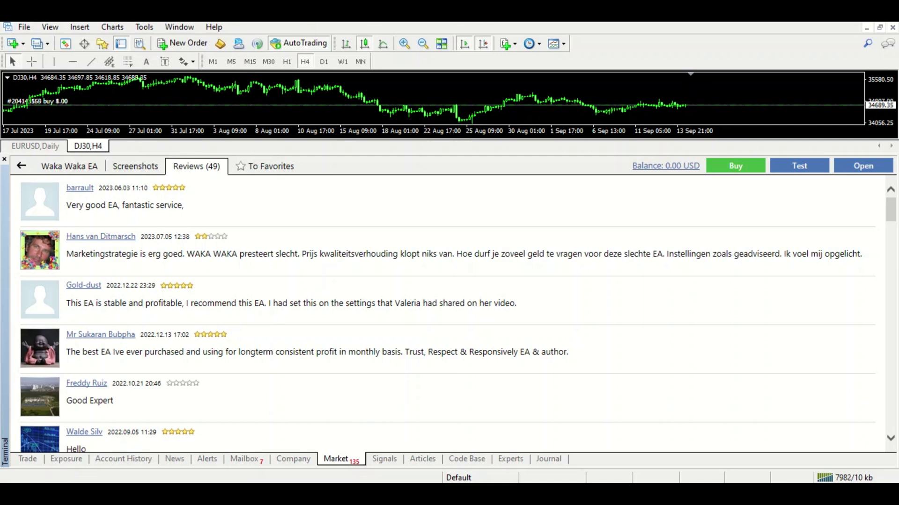
Open the Waka Waka EA Screenshots tab to view its backtest reports
click(135, 166)
scroll(232, 309, down, 5)
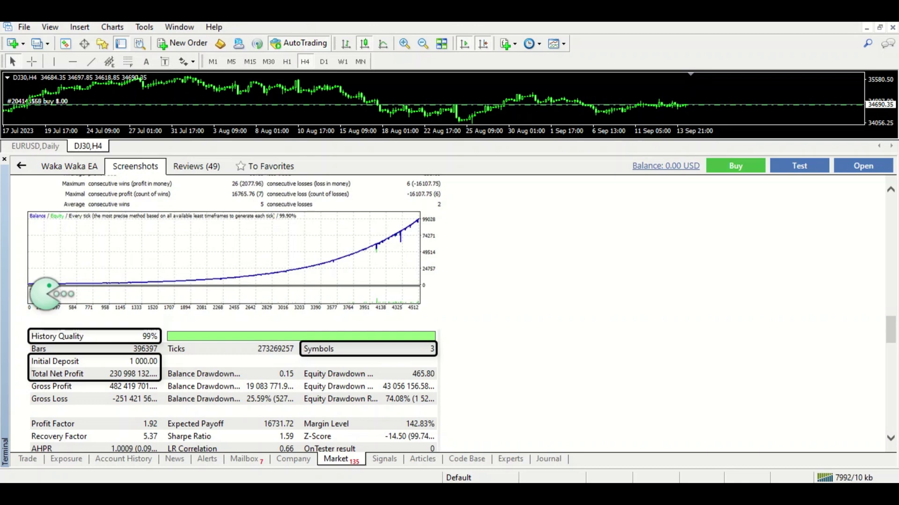
scroll(232, 309, down, 3)
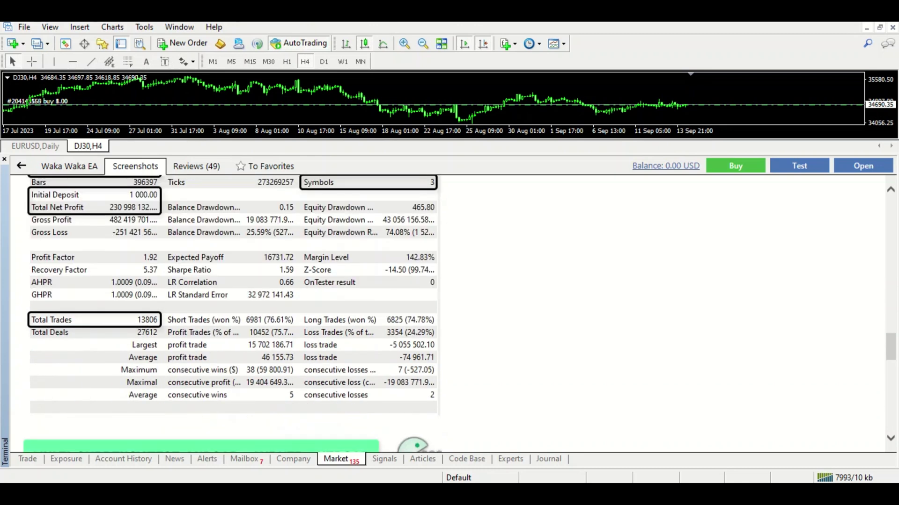
scroll(232, 309, down, 4)
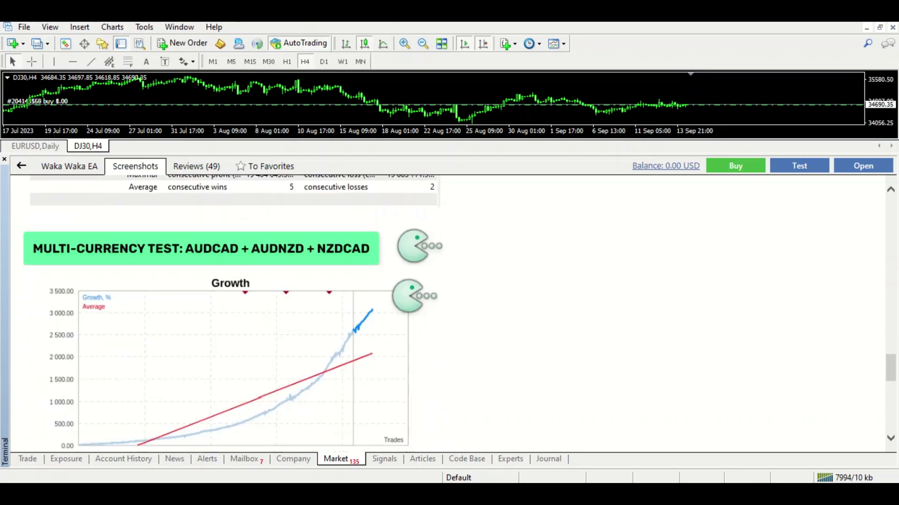
scroll(232, 309, down, 3)
scroll(232, 309, up, 3)
scroll(232, 309, down, 1)
scroll(232, 309, down, 3)
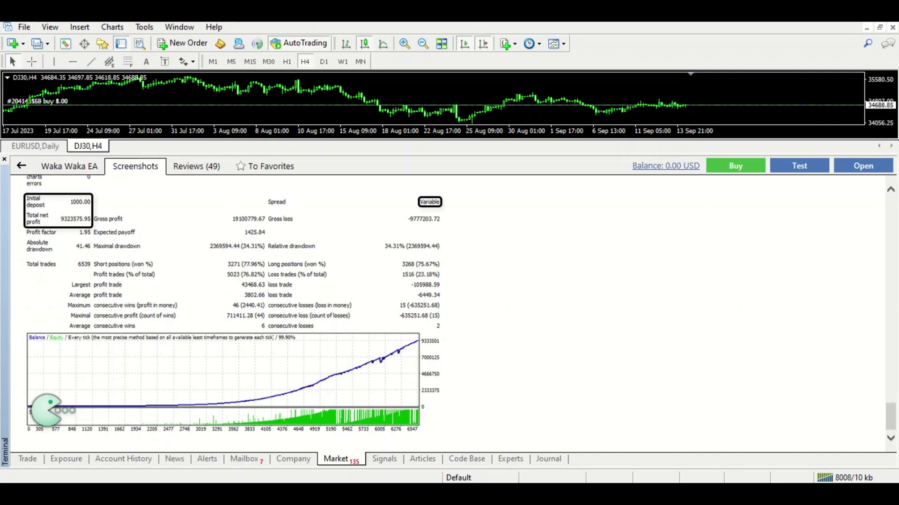
scroll(449, 308, up, 5)
scroll(450, 309, up, 5)
scroll(449, 309, up, 5)
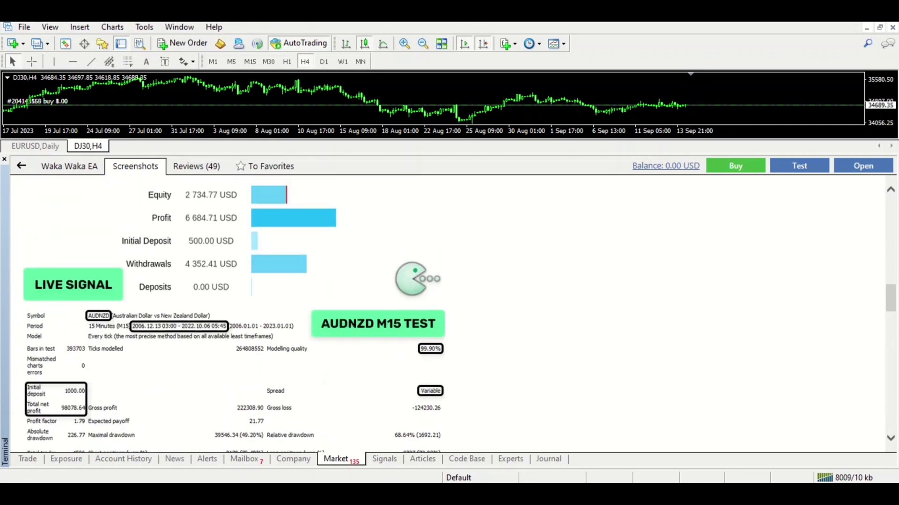
scroll(450, 309, up, 5)
scroll(449, 309, up, 5)
scroll(449, 309, up, 5)
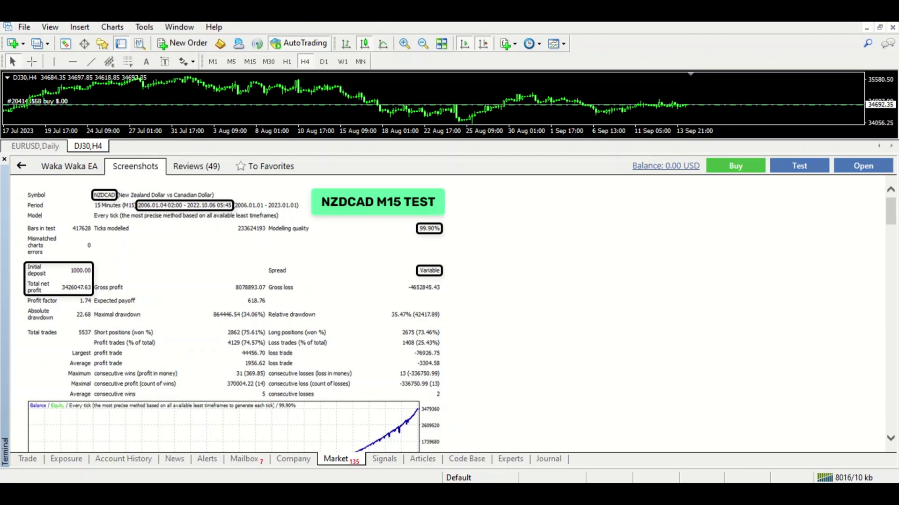
scroll(449, 309, down, 5)
scroll(449, 310, down, 5)
scroll(450, 309, down, 5)
scroll(449, 309, up, 3)
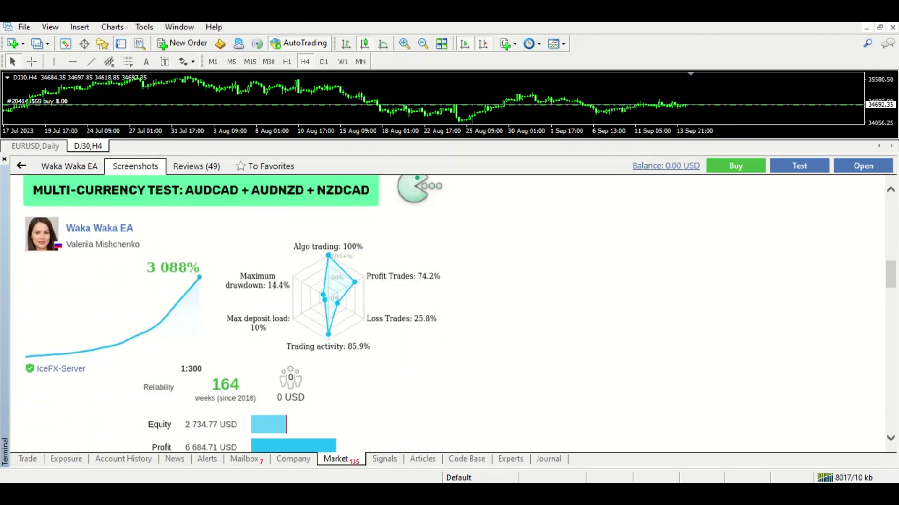
scroll(449, 309, down, 4)
scroll(449, 309, down, 3)
scroll(449, 309, up, 3)
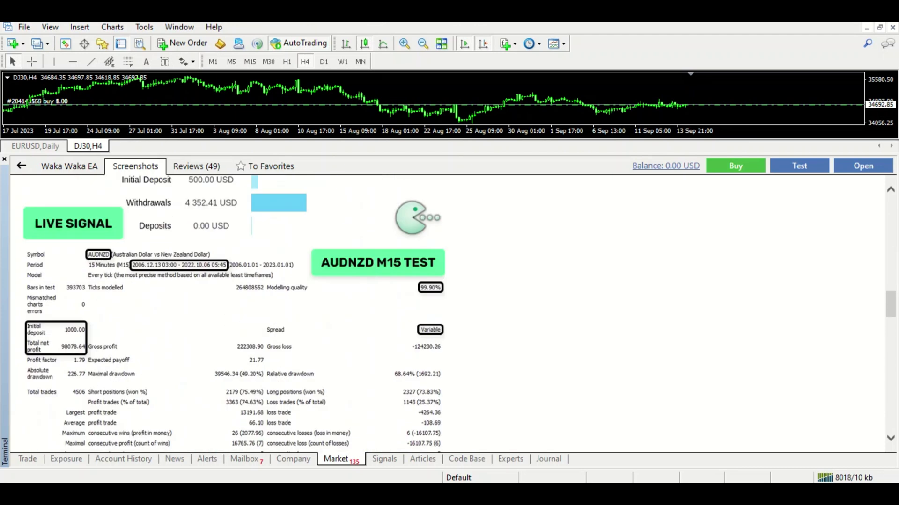
scroll(450, 308, down, 3)
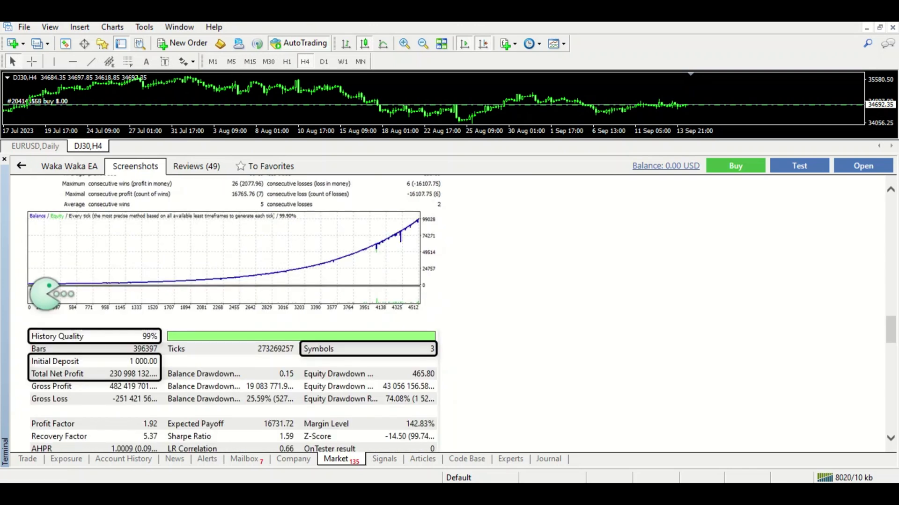
scroll(450, 309, down, 3)
scroll(449, 309, up, 3)
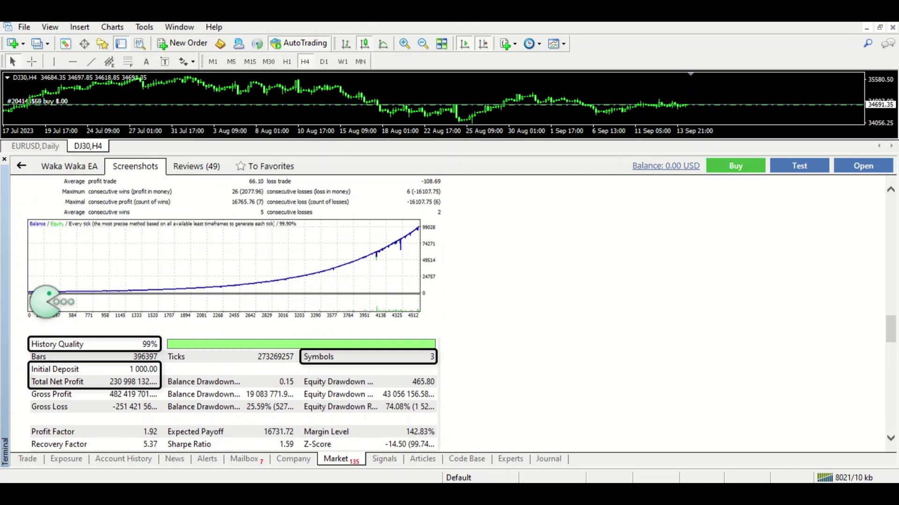
scroll(450, 309, up, 2)
scroll(450, 309, down, 3)
scroll(450, 309, down, 5)
scroll(449, 309, up, 2)
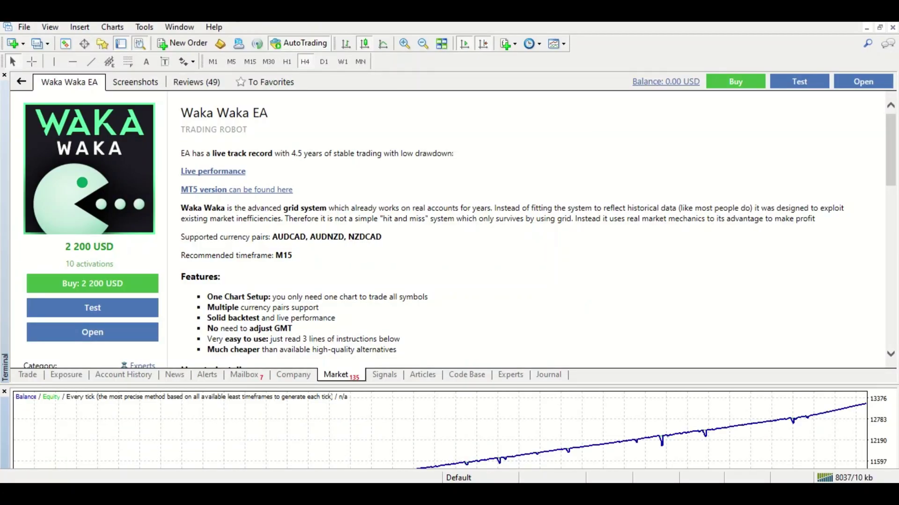
Hide the Market page and review the Strategy Tester graph, Results and Settings
key(ctrl+t)
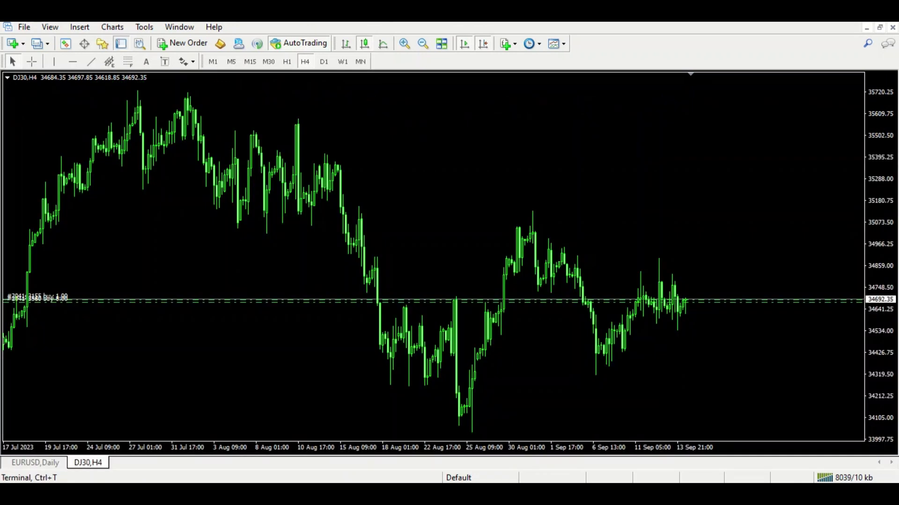
key(ctrl+t)
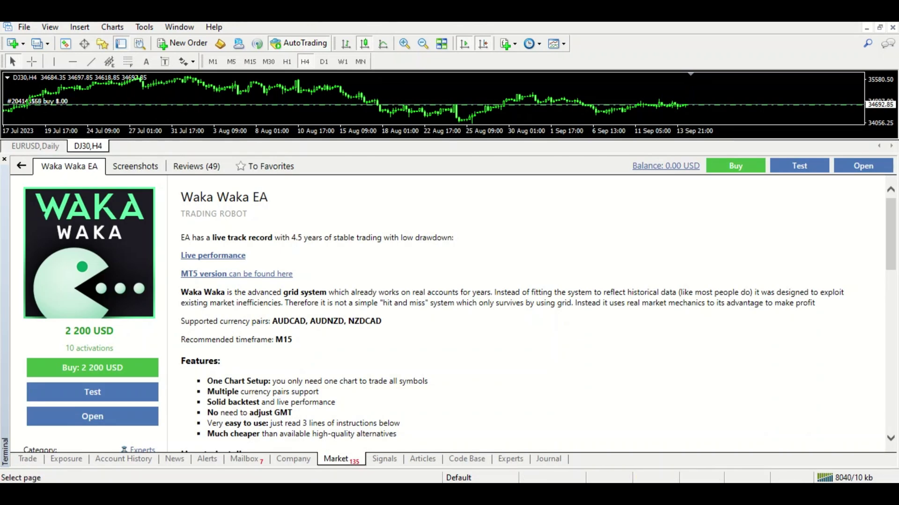
key(ctrl+r)
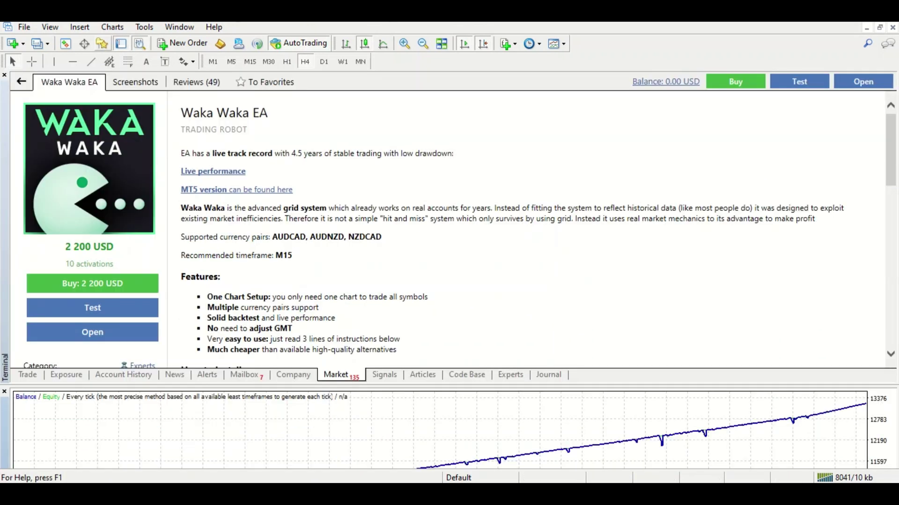
key(ctrl+t)
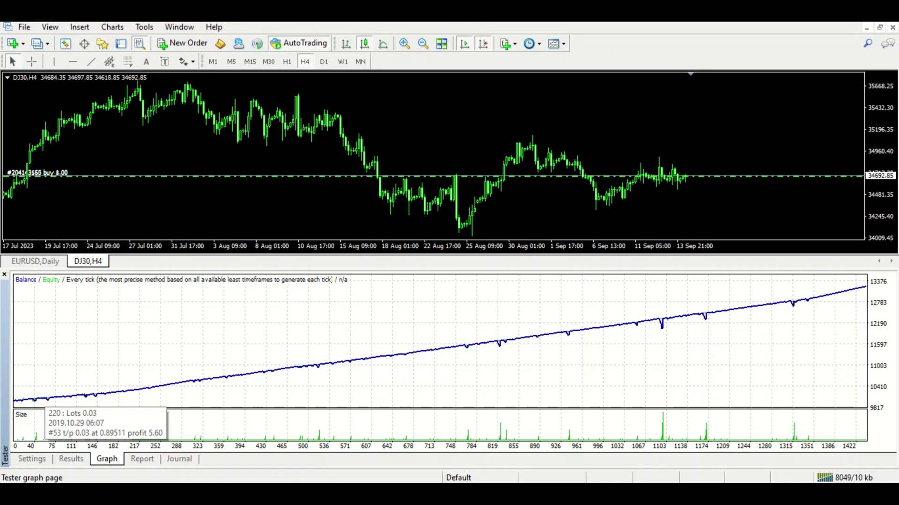
click(70, 459)
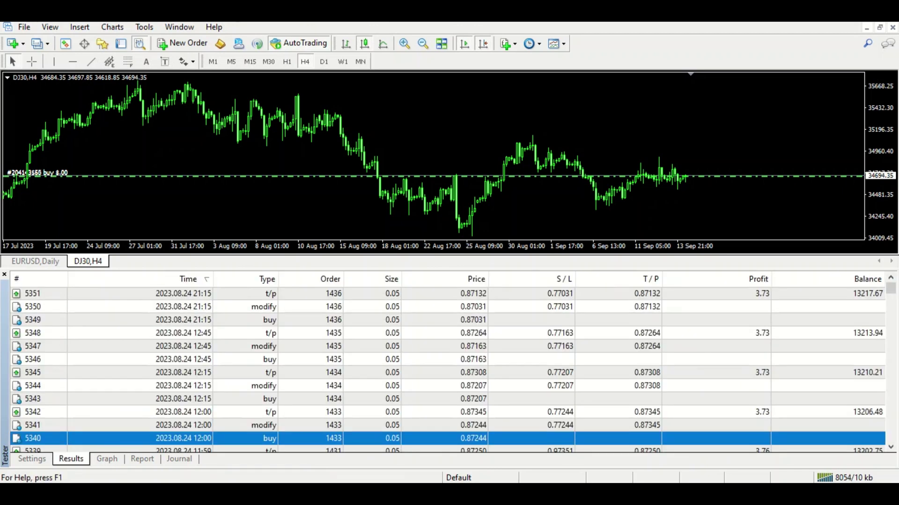
click(32, 458)
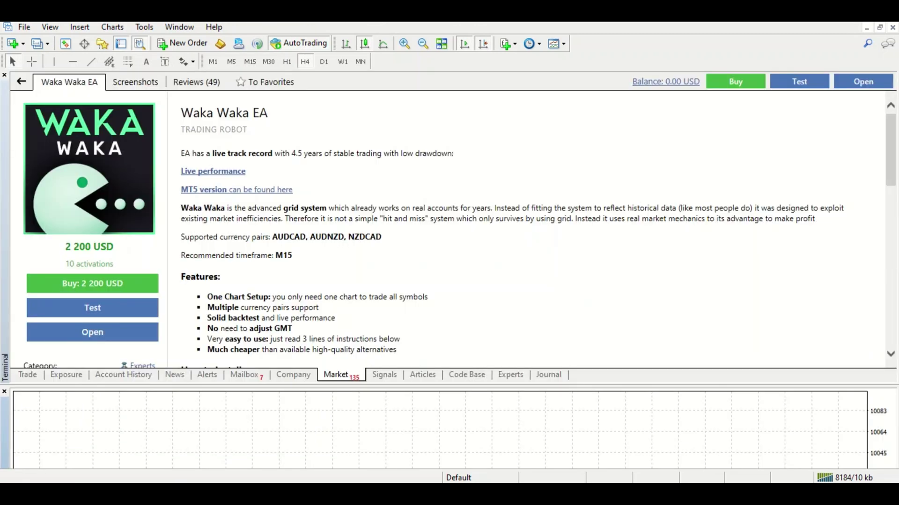
scroll(457, 224, down, 2)
scroll(457, 225, down, 5)
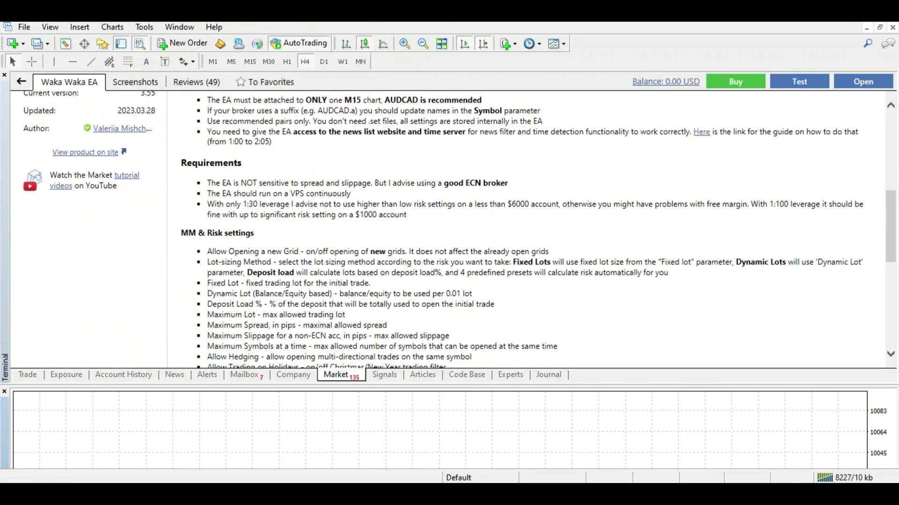
scroll(457, 225, up, 5)
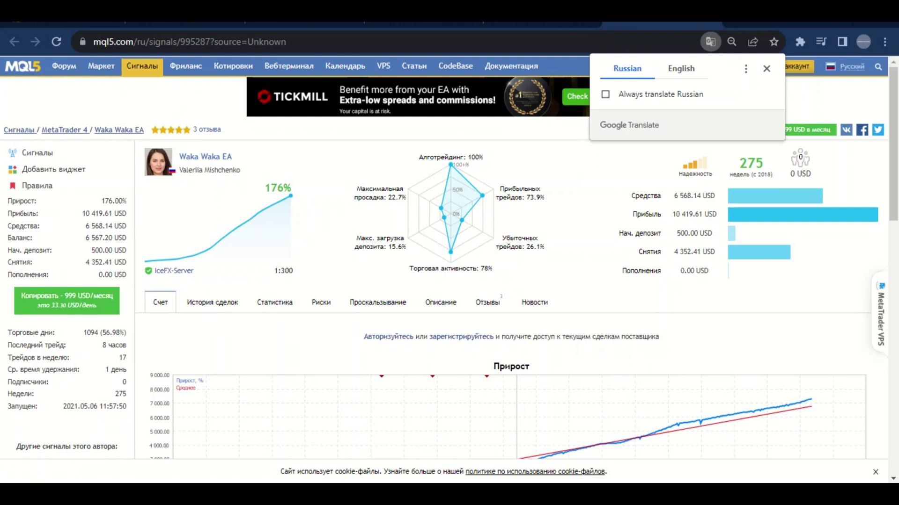
Translate the Waka Waka EA signal page into English
click(681, 68)
scroll(450, 280, down, 4)
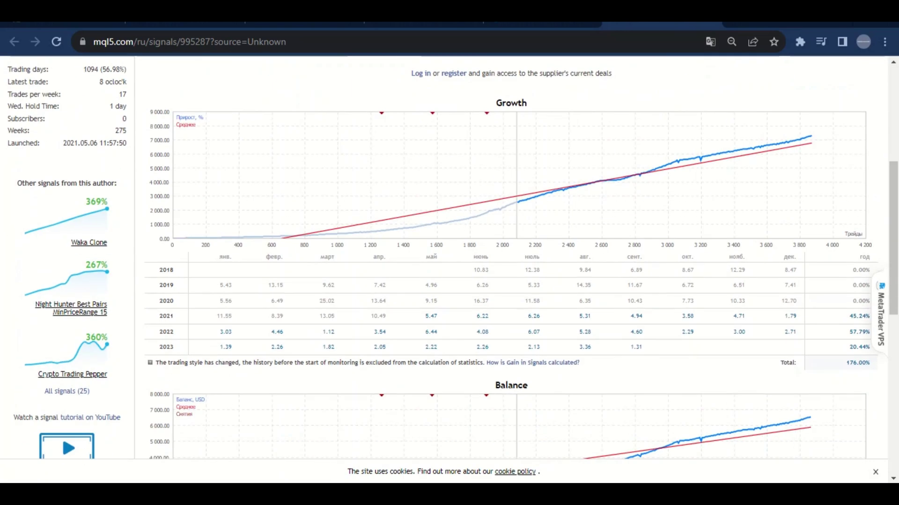
scroll(450, 281, up, 4)
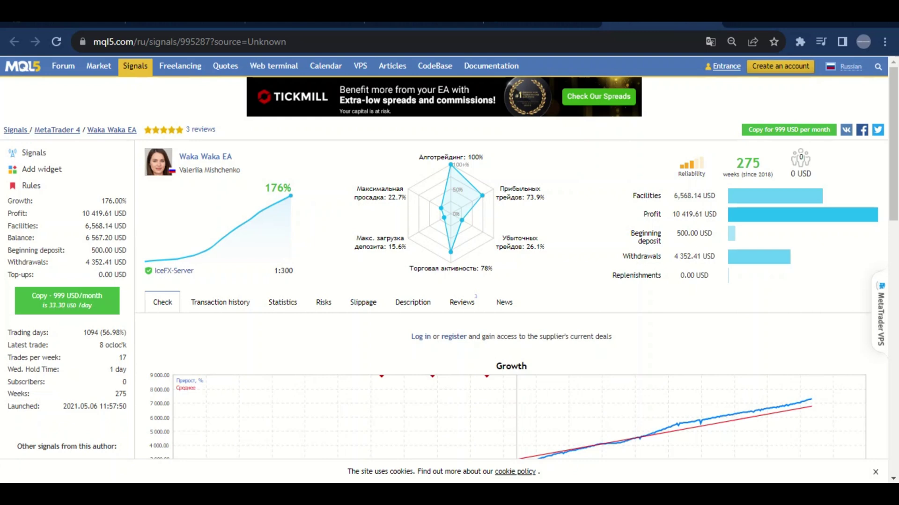
scroll(449, 282, down, 3)
scroll(450, 281, down, 10)
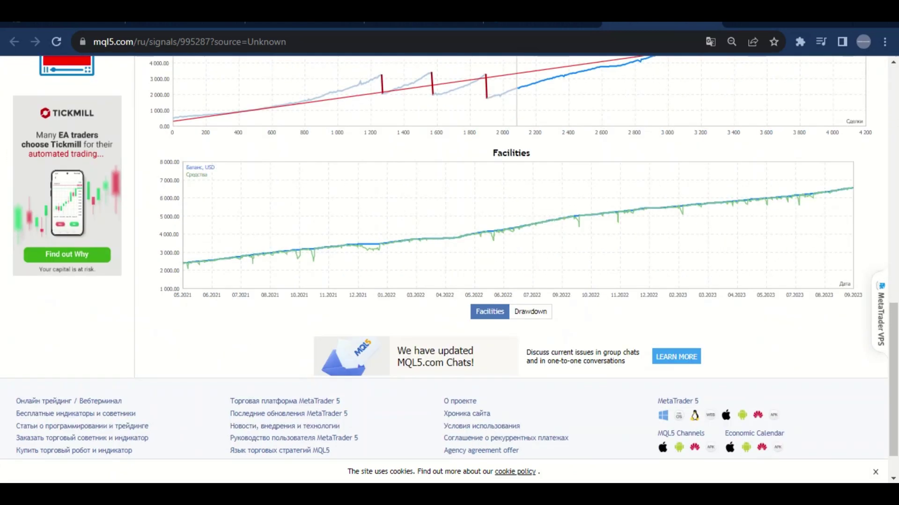
scroll(449, 280, up, 10)
scroll(450, 280, up, 2)
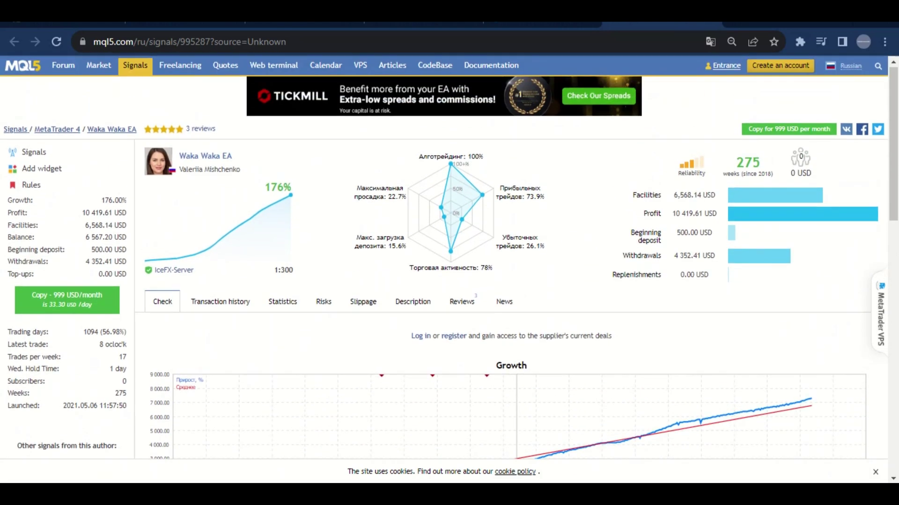
scroll(449, 281, down, 5)
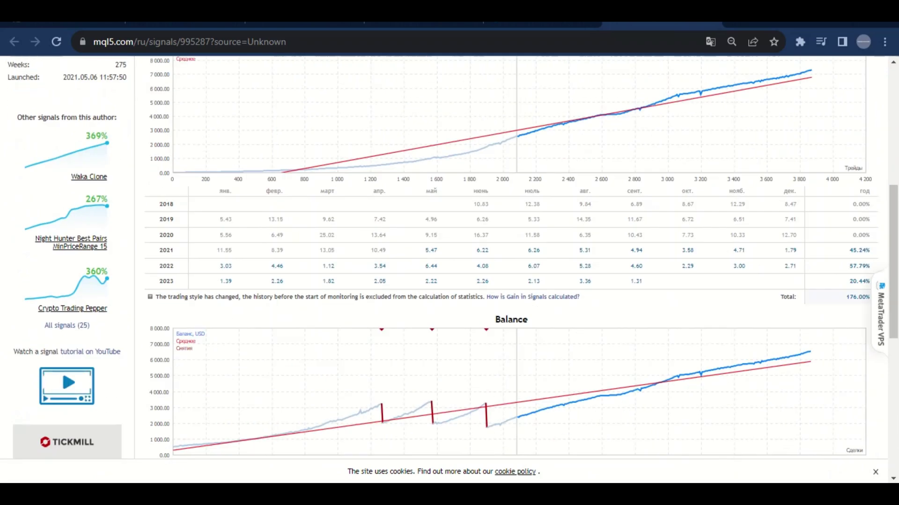
scroll(449, 281, up, 2)
scroll(449, 281, up, 3)
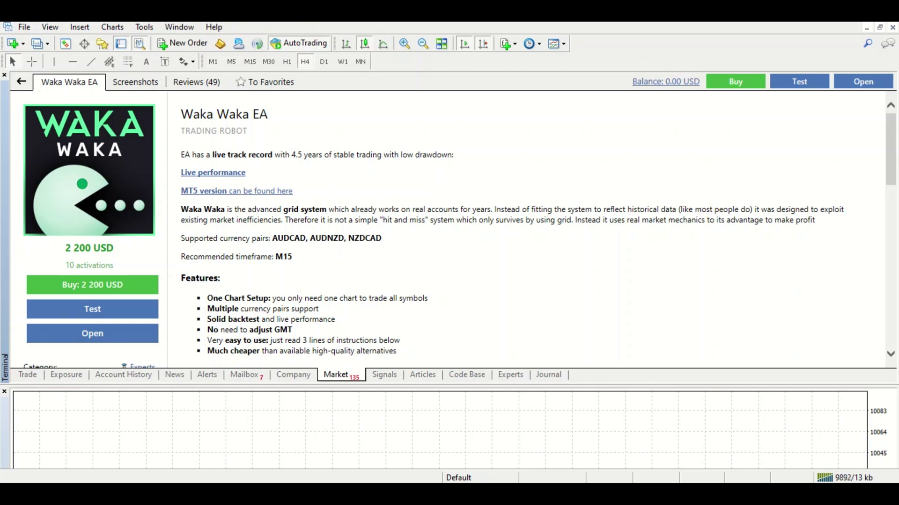
Reopen the Waka Waka EA Screenshots tab to view its backtest reports
click(135, 82)
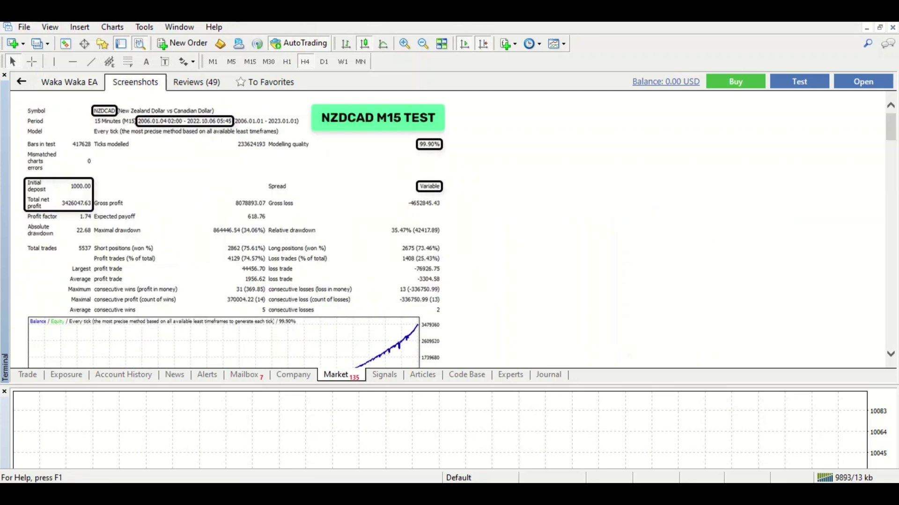
scroll(449, 232, down, 5)
scroll(449, 232, down, 5)
scroll(449, 232, down, 1)
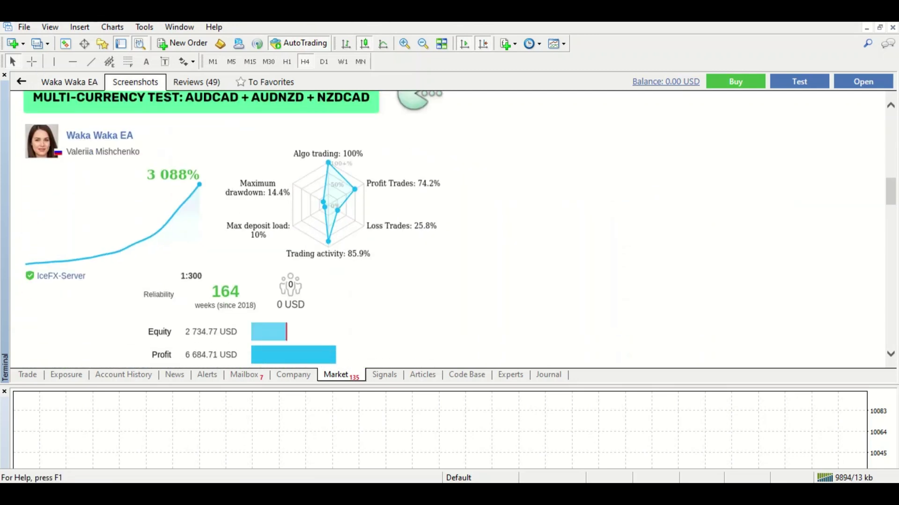
scroll(449, 232, down, 5)
scroll(449, 232, down, 5)
scroll(450, 232, down, 5)
scroll(449, 232, down, 5)
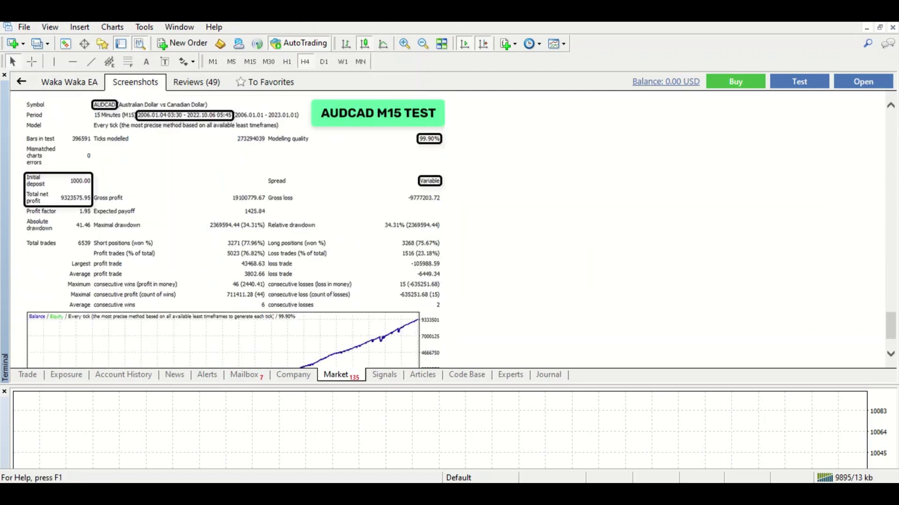
scroll(450, 232, down, 2)
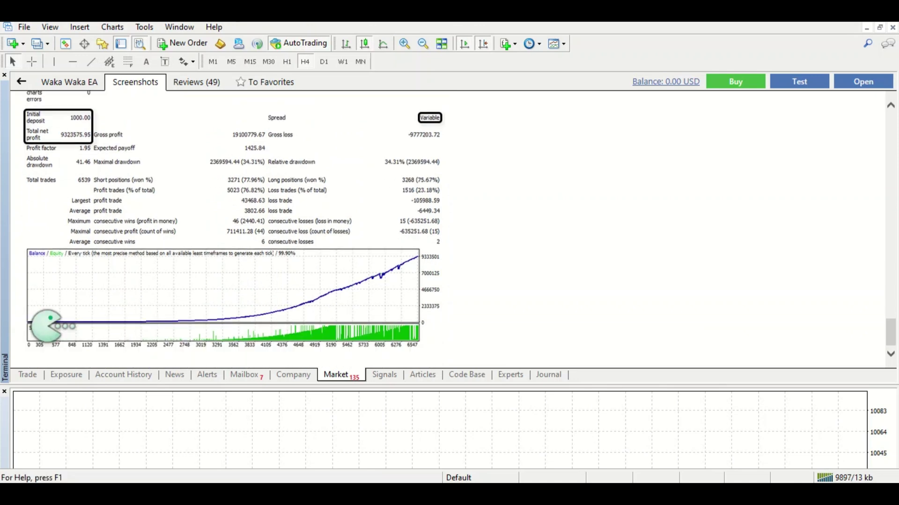
scroll(450, 232, up, 10)
scroll(450, 232, up, 10)
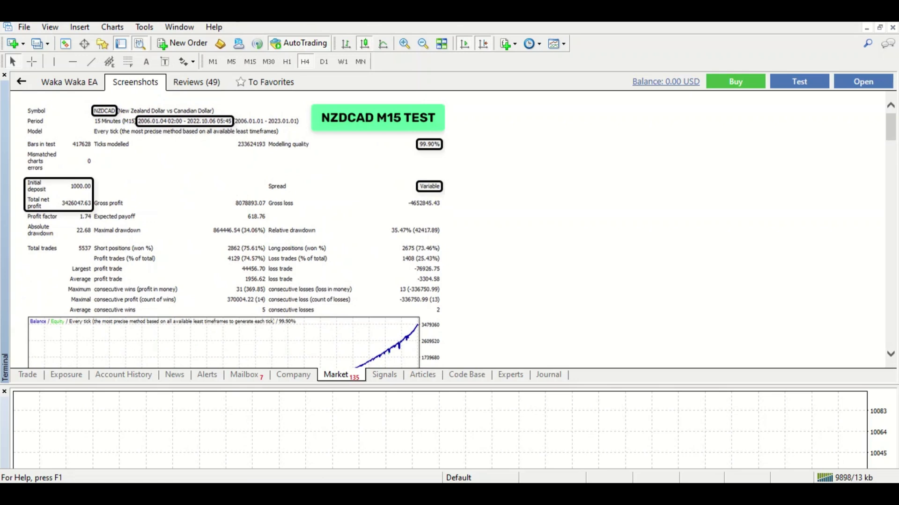
Go back from the Waka Waka EA page to the main Market listing
key(BackSpace)
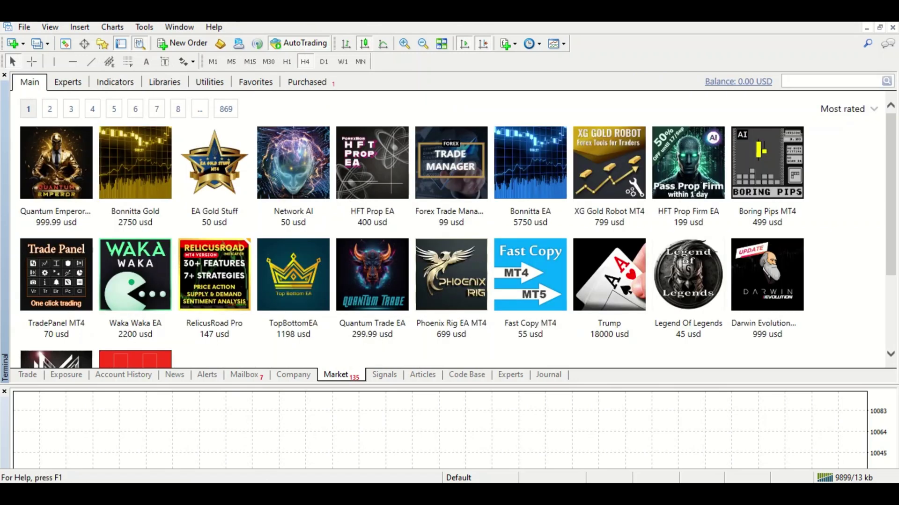